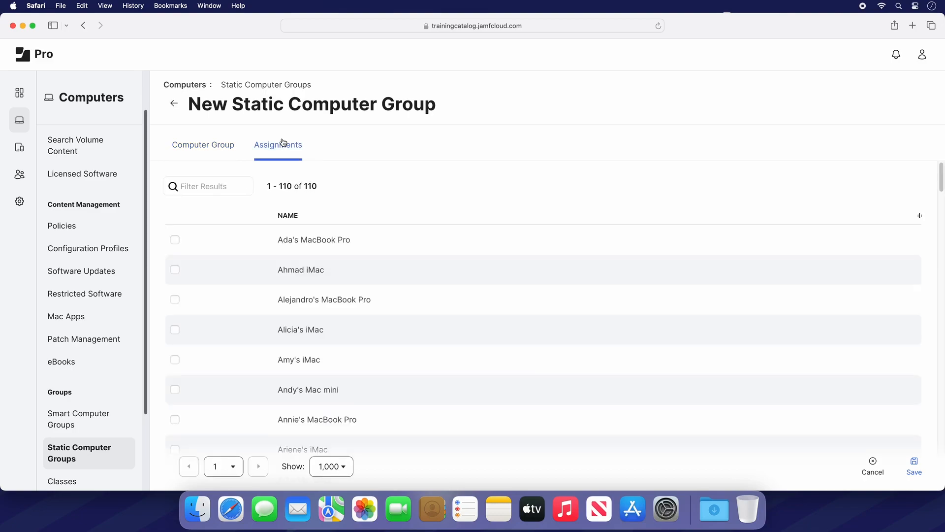
Step: Filter the computers available for assignment to the new static group by "LAB"
scroll(541, 315, down, 5)
scroll(541, 315, down, 10)
scroll(541, 315, up, 5)
scroll(935, 166, up, 10)
click(249, 187)
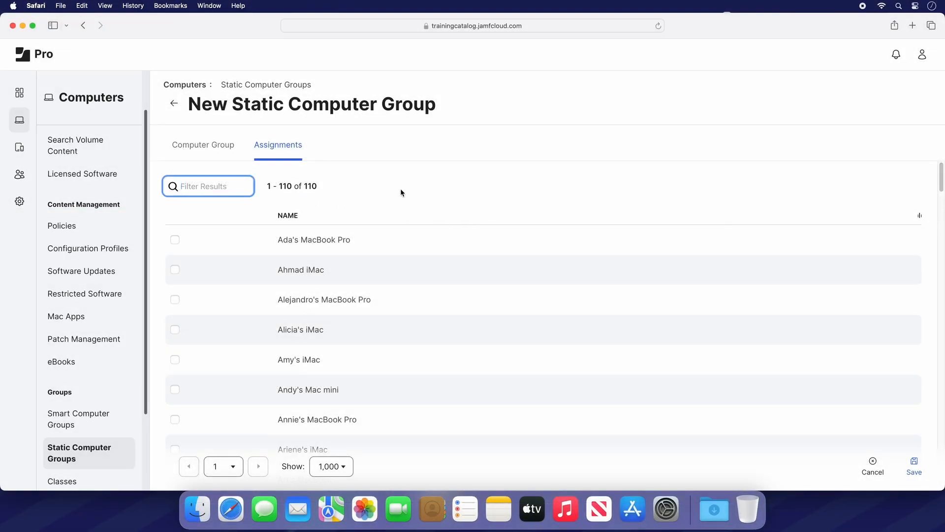
text(LAB)
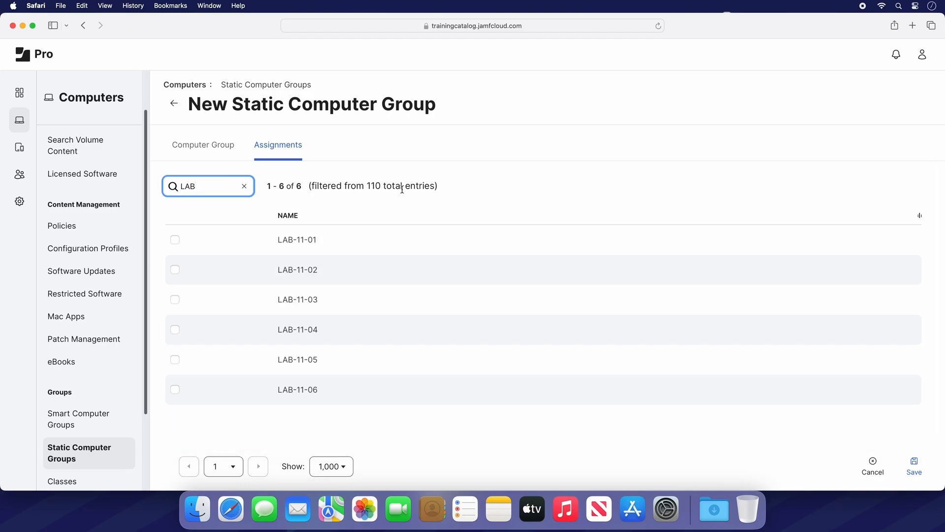
Step: Assign computers LAB-11-01 through LAB-11-06 to the static group, then save it and view its members
click(175, 239)
click(178, 269)
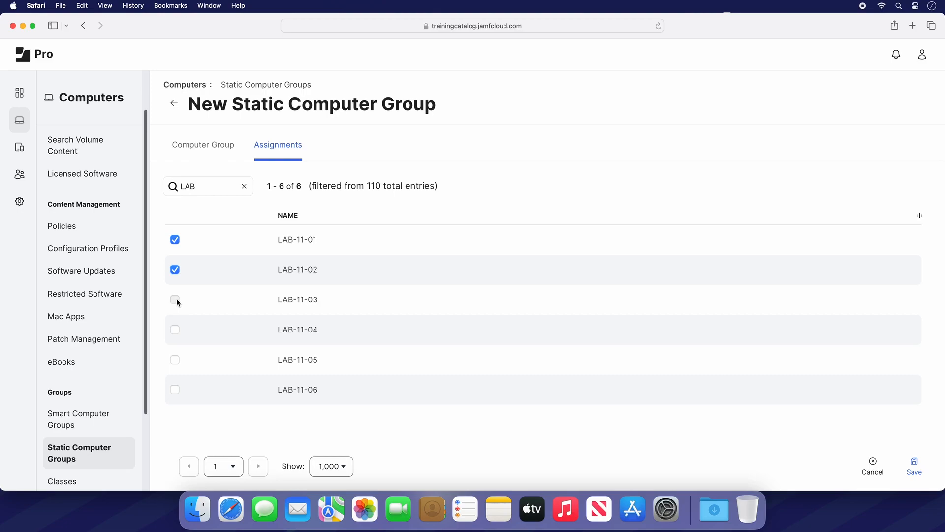
click(176, 361)
click(176, 390)
click(914, 463)
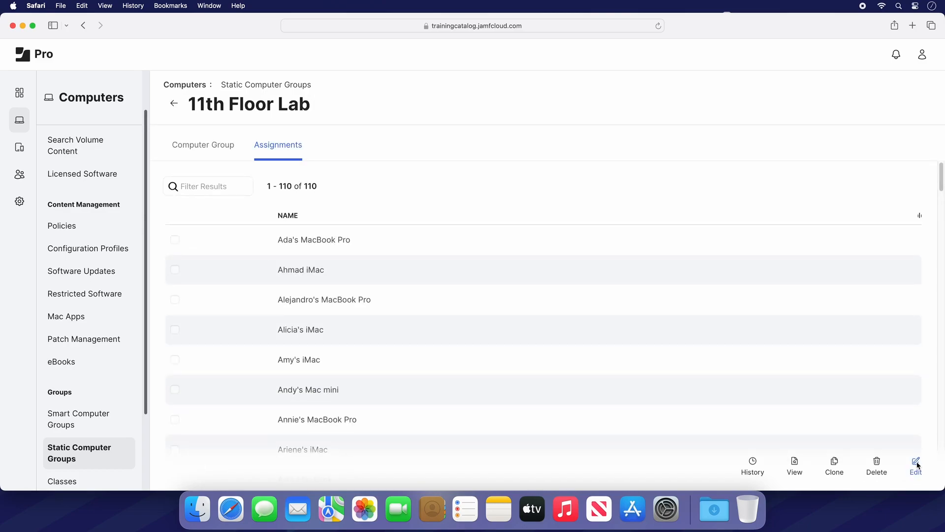
click(793, 467)
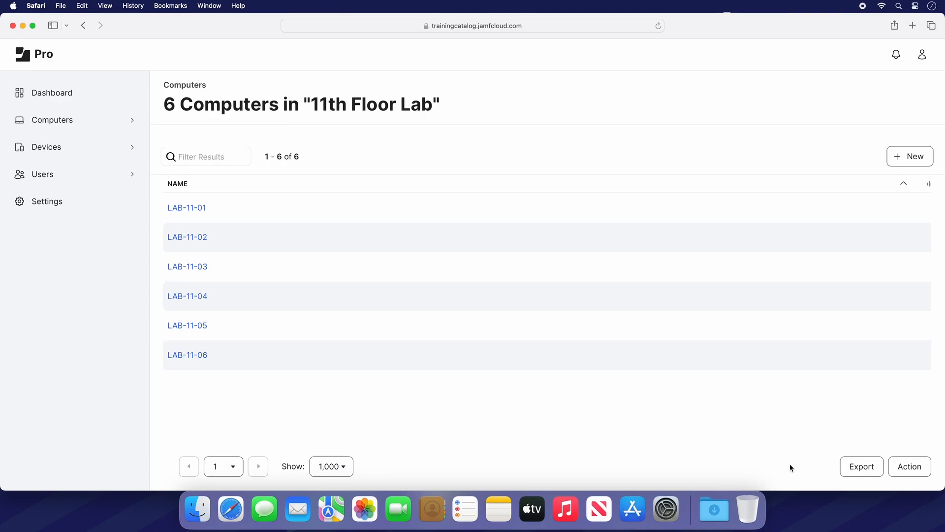
Step: Create a new smart mobile device group with the display name "Devices without Passcode Set"
click(93, 148)
click(118, 431)
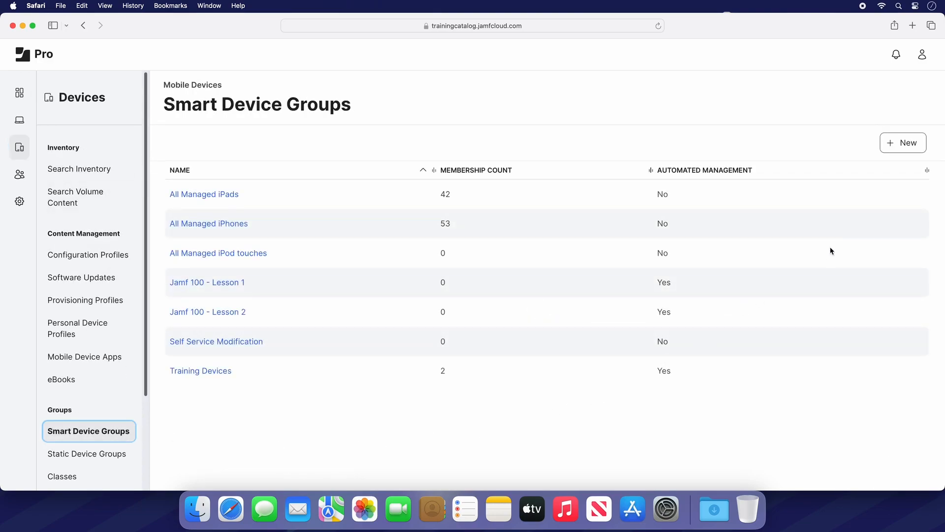
click(895, 143)
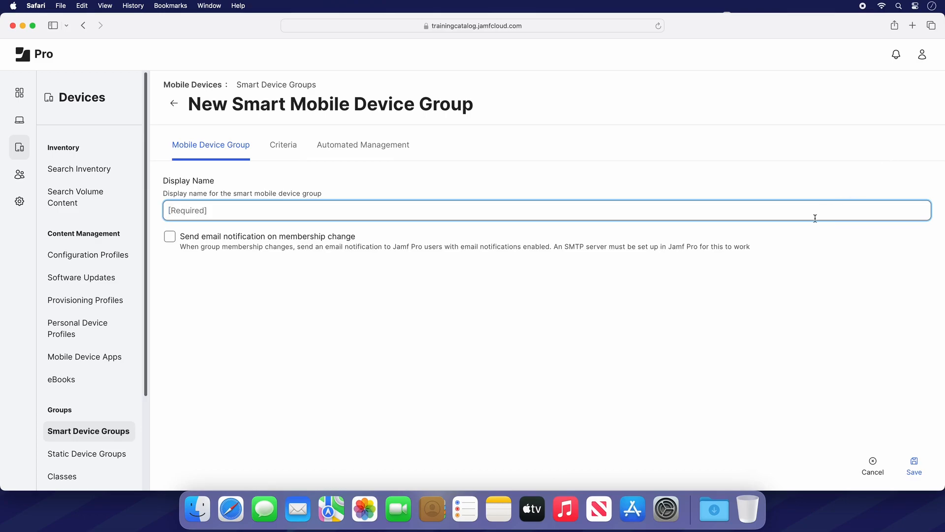
text(Devices without Passcode Set)
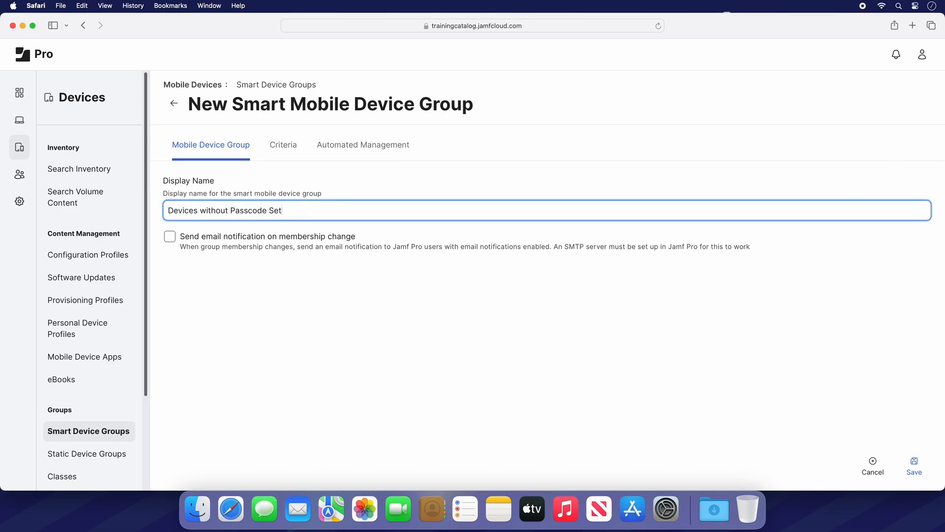
click(726, 294)
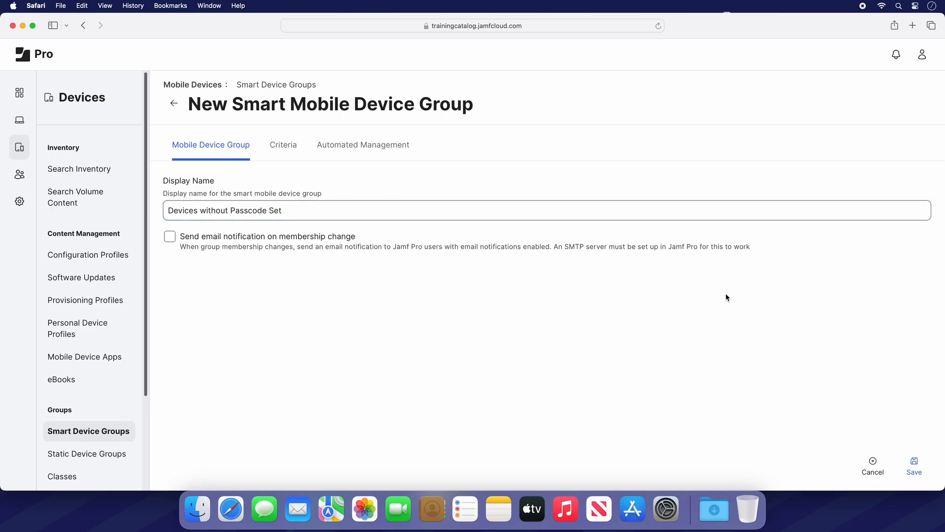
Step: Add the advanced criterion Passcode Status to the smart group, with operator "is" and value "Not Present"
click(291, 148)
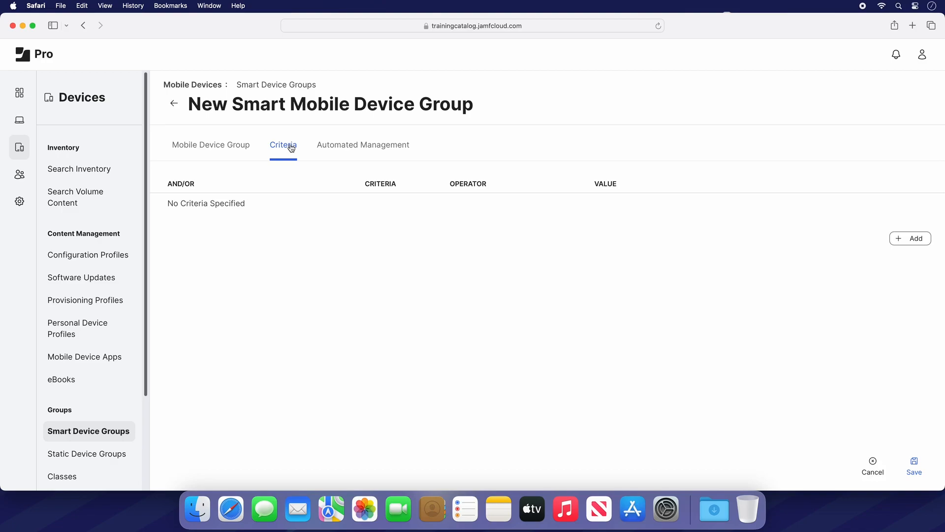
click(913, 239)
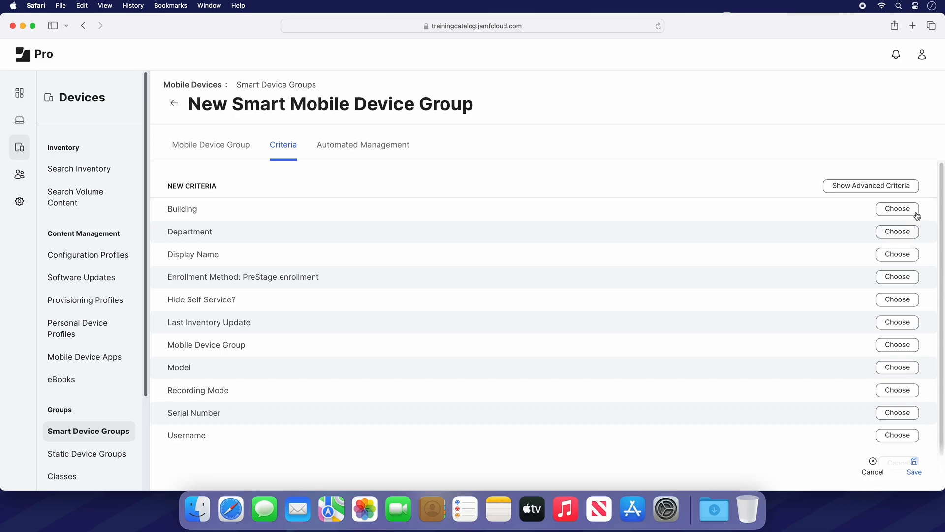
click(904, 191)
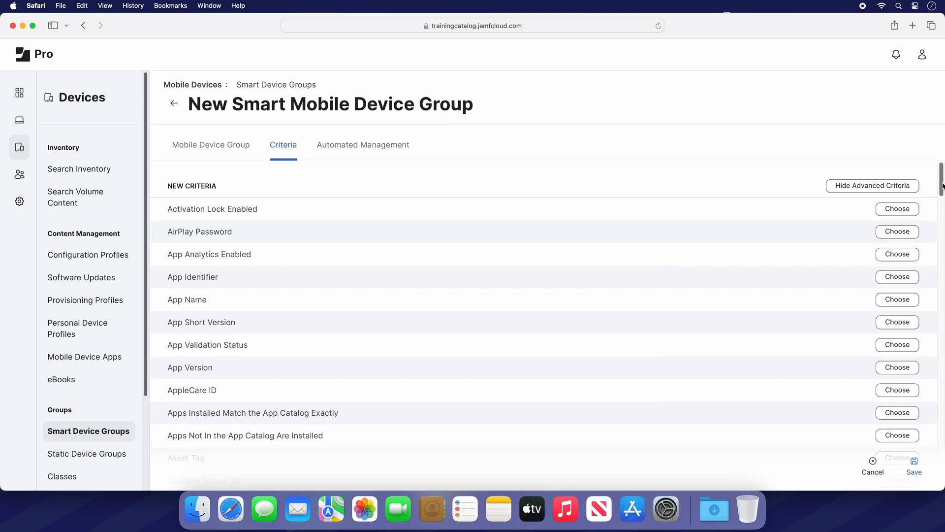
drag(942, 186, 941, 403)
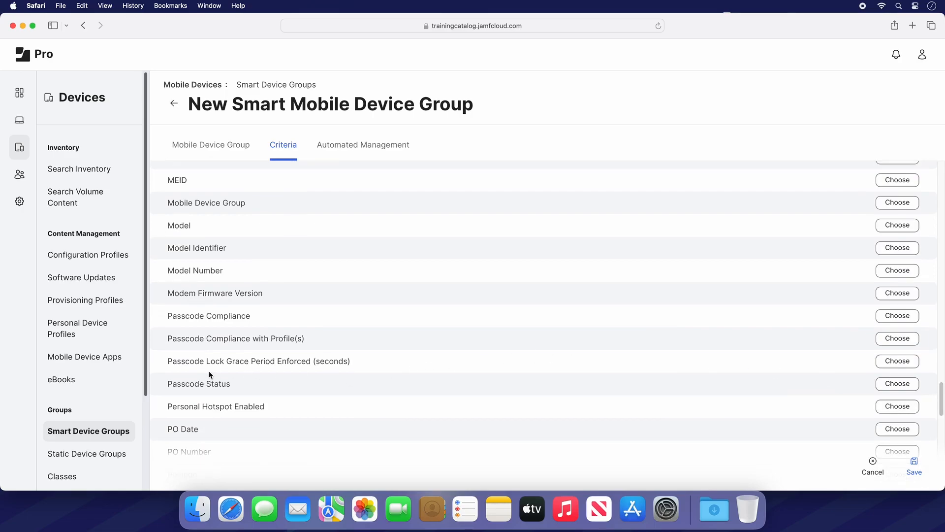
click(907, 386)
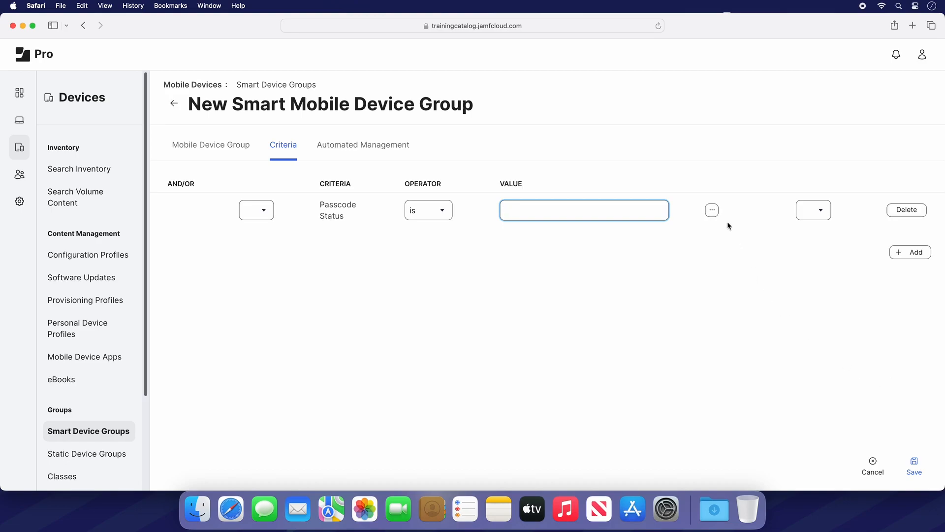
click(714, 214)
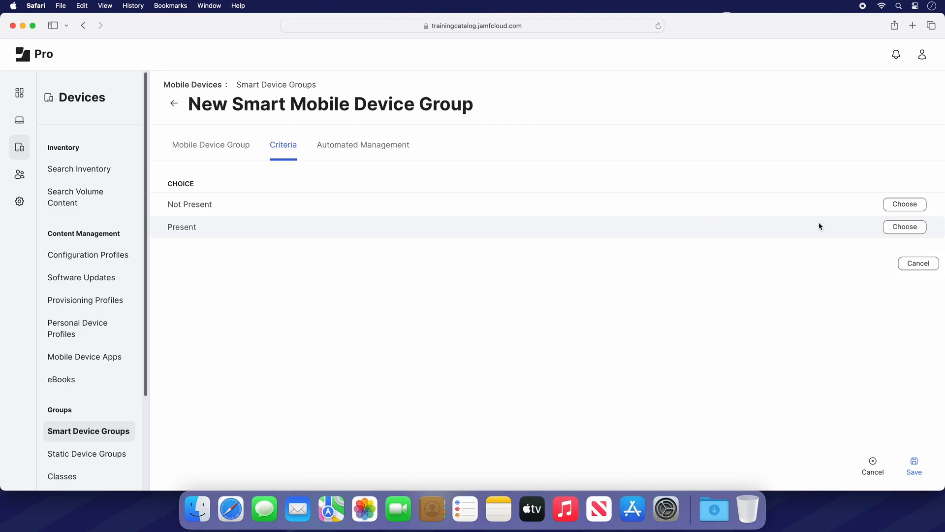
click(906, 205)
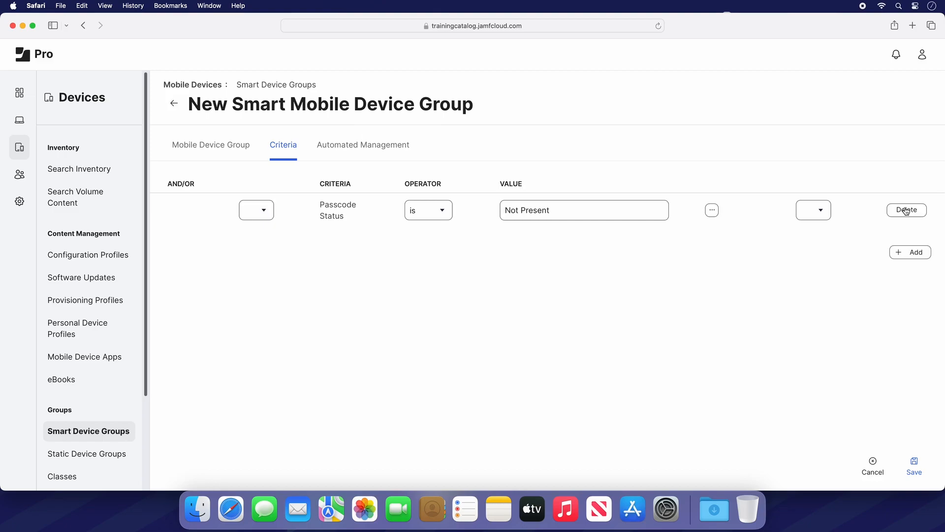
Step: Enable automatic wallpaper setting for the smart group's supervised devices and apply it to both the lock and home screens
click(365, 150)
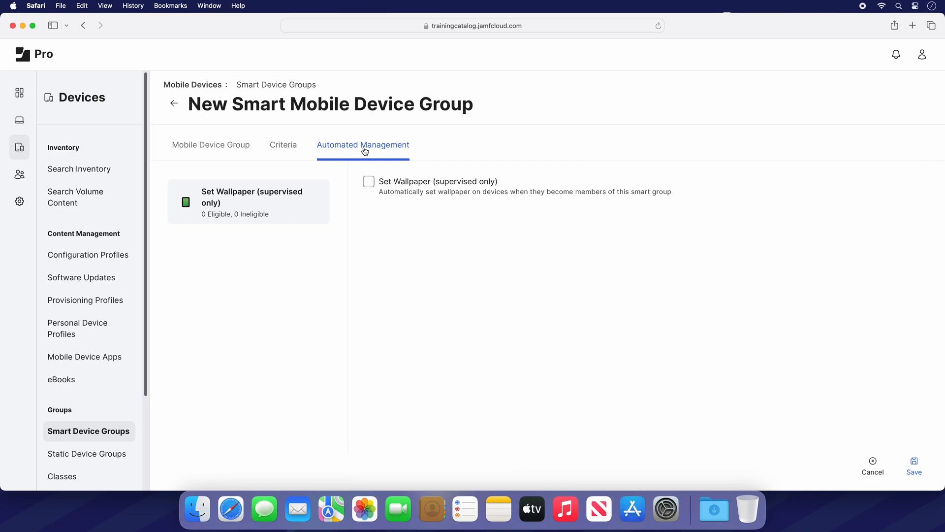
click(370, 183)
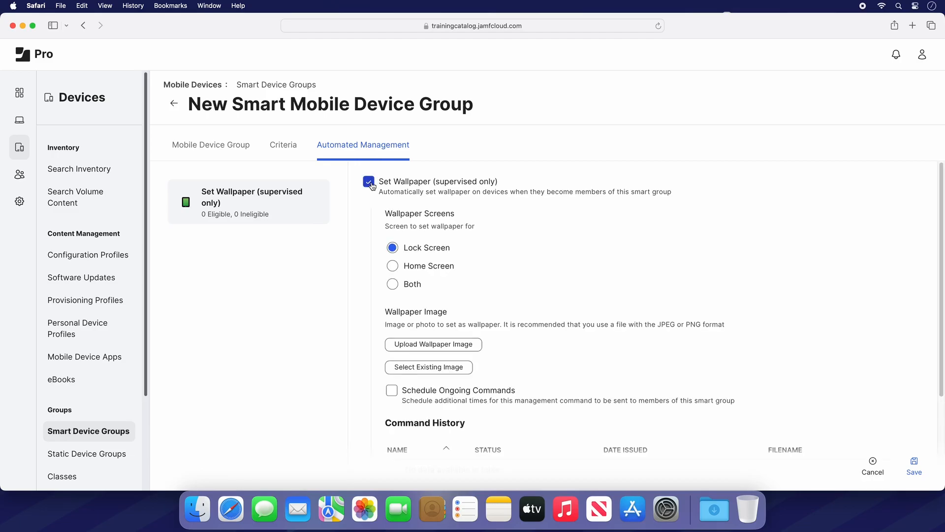
click(392, 284)
Step: Upload PasscodeReminder.png from the Documents folder as the group's wallpaper image
click(473, 346)
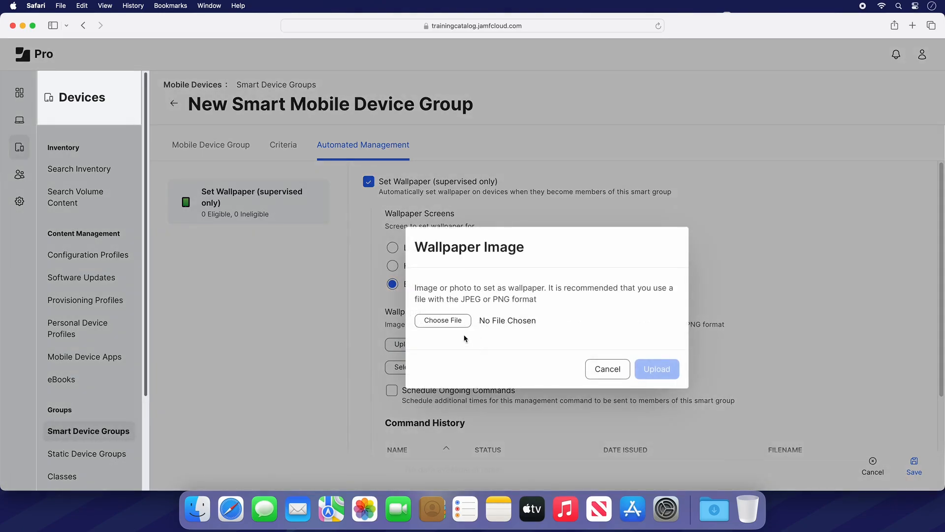
click(452, 324)
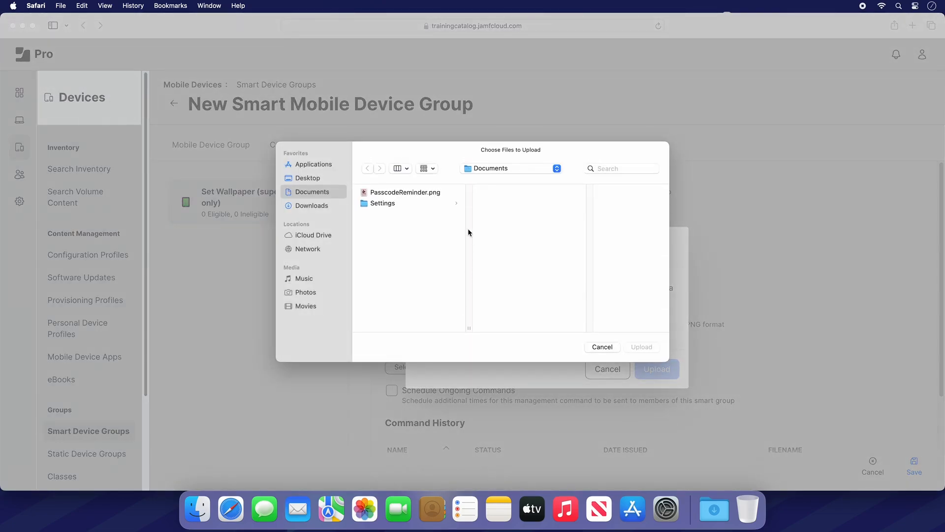
click(416, 195)
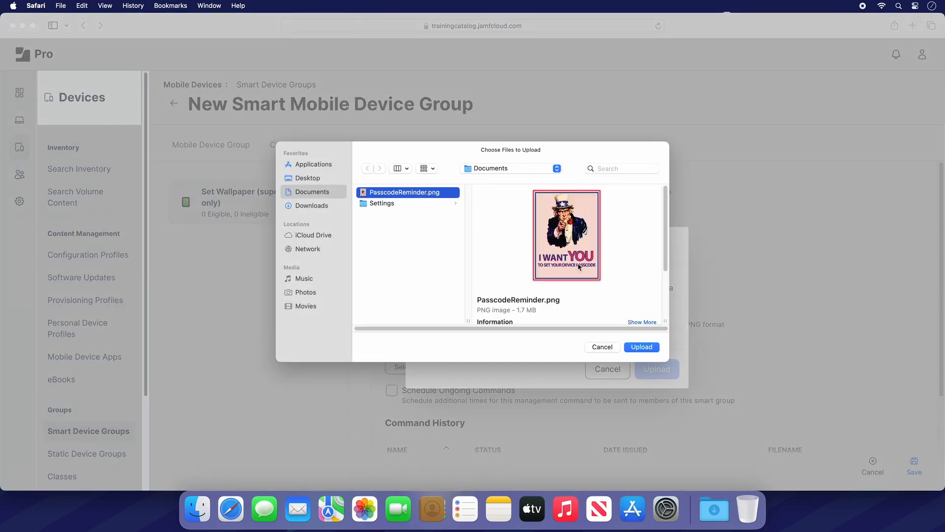
click(651, 348)
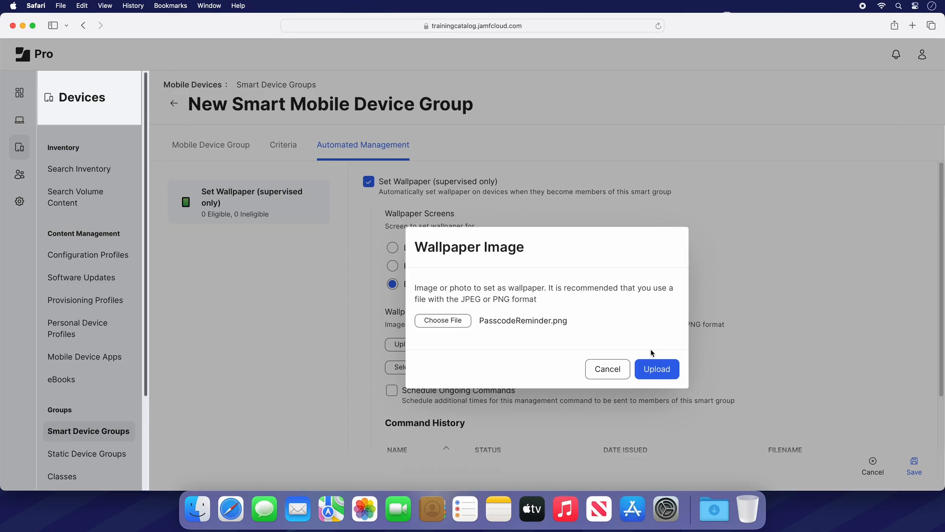
click(672, 367)
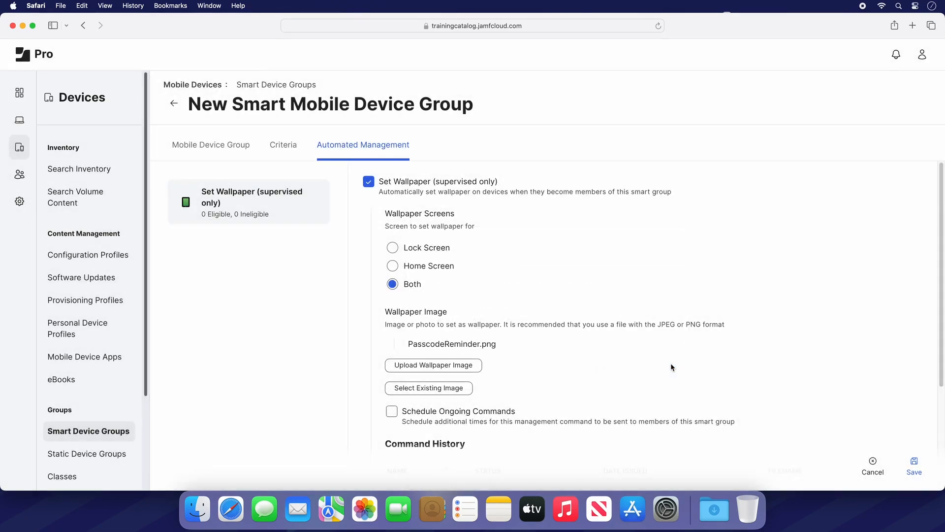
Step: Save the smart device group and view its member devices
click(915, 467)
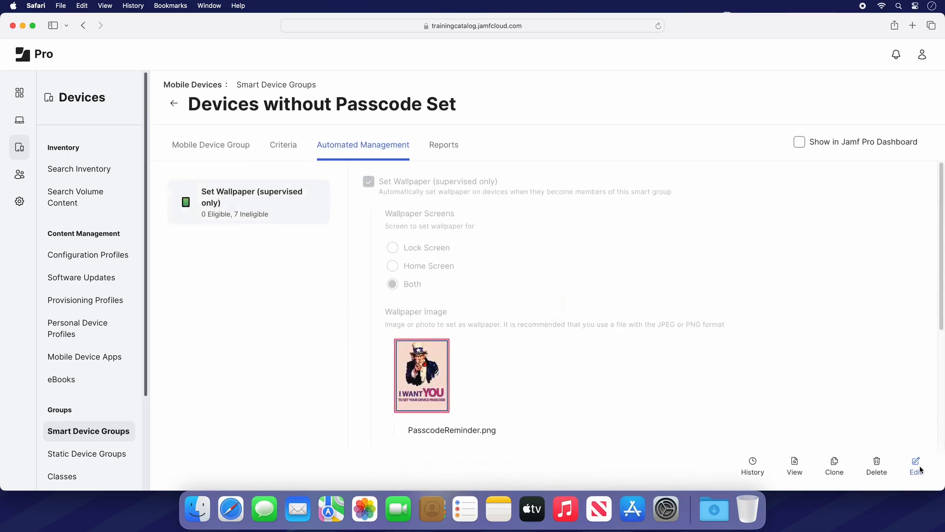
click(796, 465)
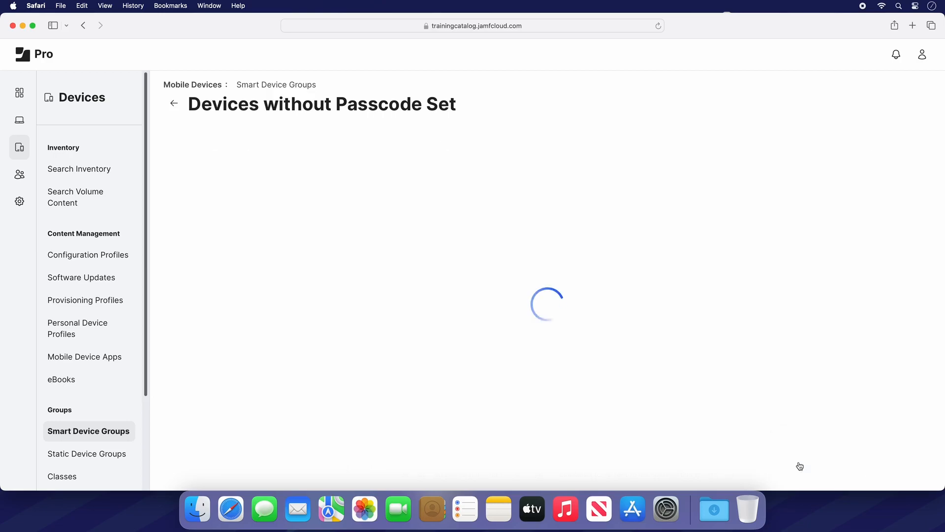